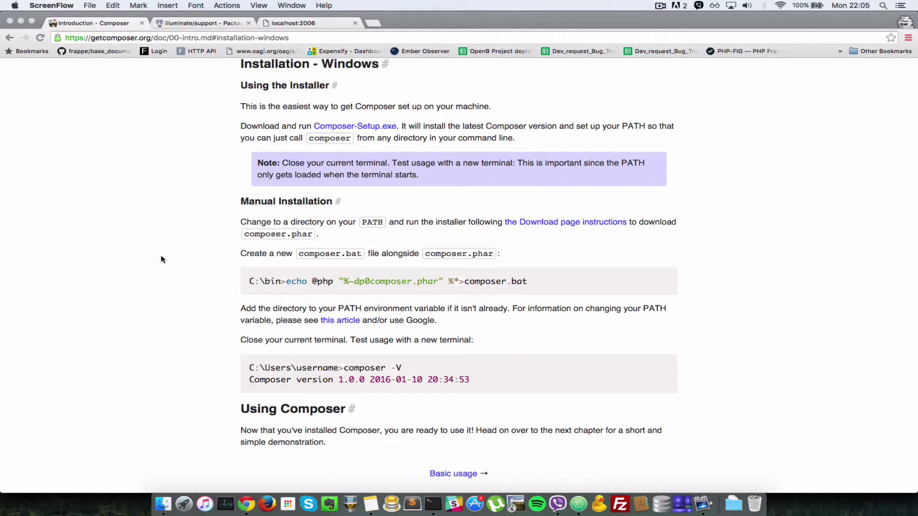
# - Bring the Terminal session running the local PHP server to the front
pyautogui.click(433, 505)
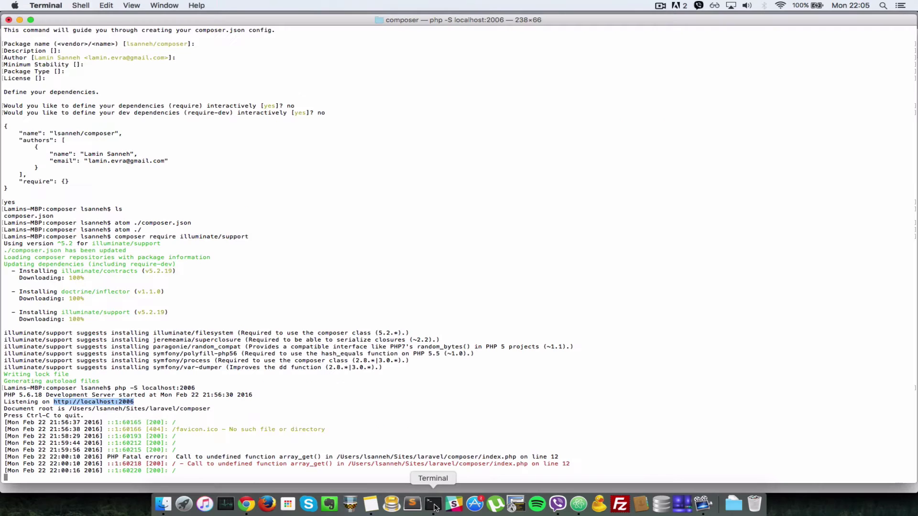
pyautogui.click(392, 347)
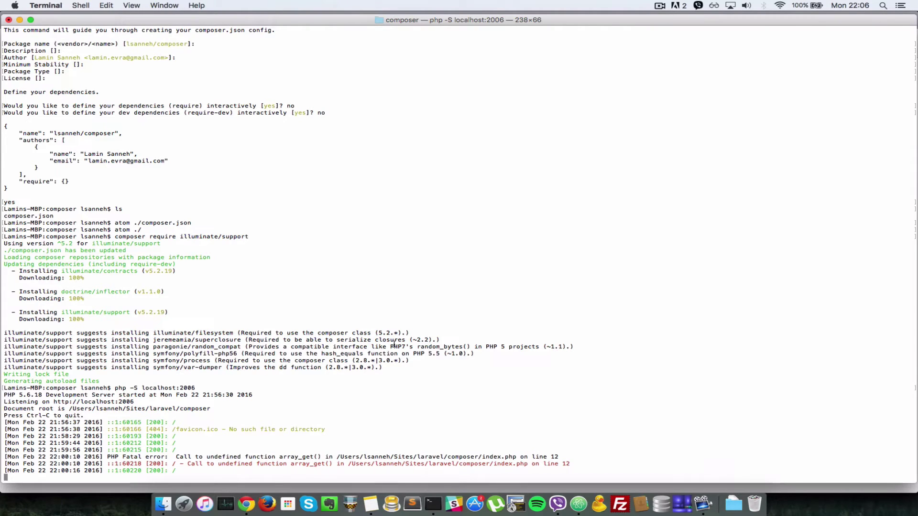
# - Start a new Terminal tab and change into ~/Sites/laravel/composer using Tab completion
pyautogui.press('cmd+t')
pyautogui.write('cd ~/Sites')
pyautogui.press('Return')
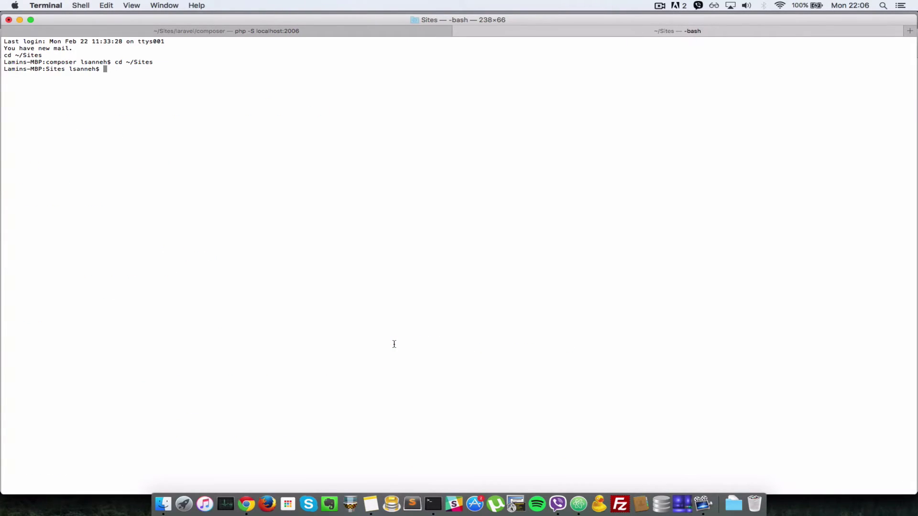
pyautogui.write('cd ')
pyautogui.write('la')
pyautogui.press('Tab')
pyautogui.write('co')
pyautogui.press('Tab')
pyautogui.press('Return')
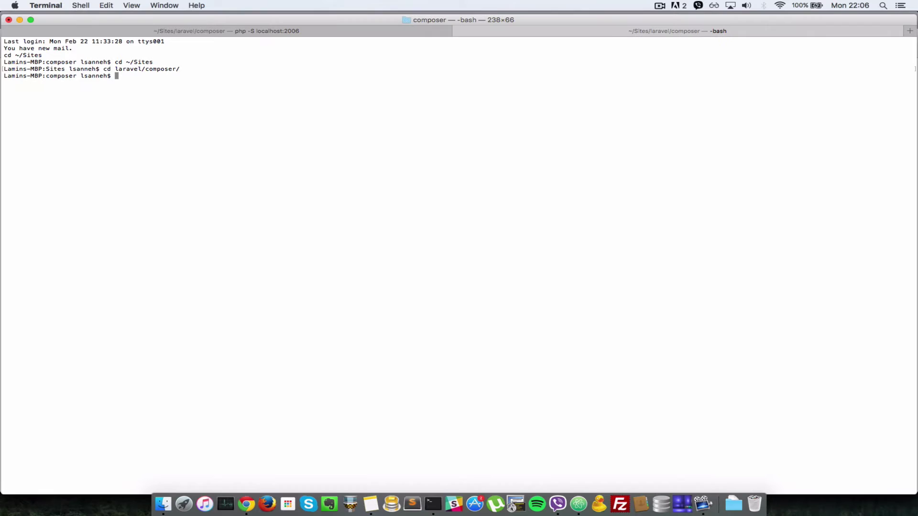
pyautogui.write('compose')
pyautogui.write('r init')
# - Run composer init in the laravel/composer project folder
pyautogui.press('Return')
pyautogui.write('ls')
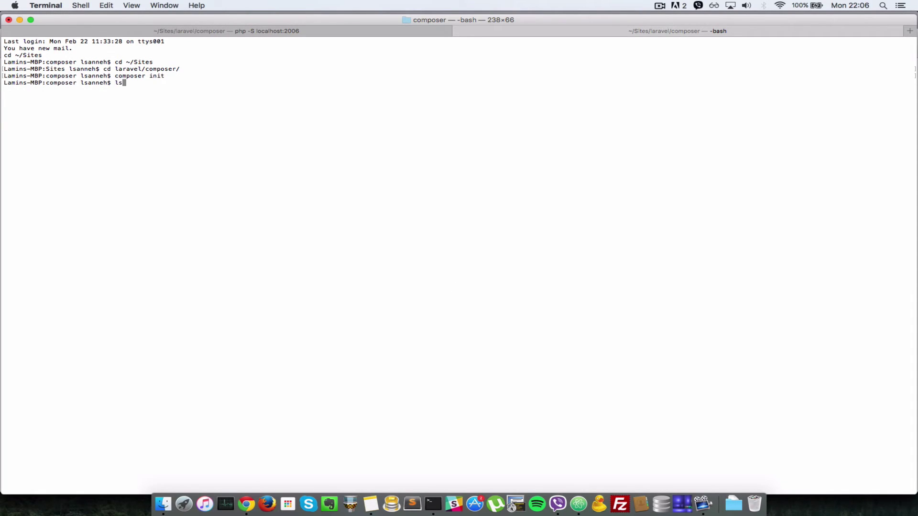
# - List the folder with ls, showing composer.json, composer.lock, index.php and vendor, highlighting composer.json
pyautogui.press('Return')
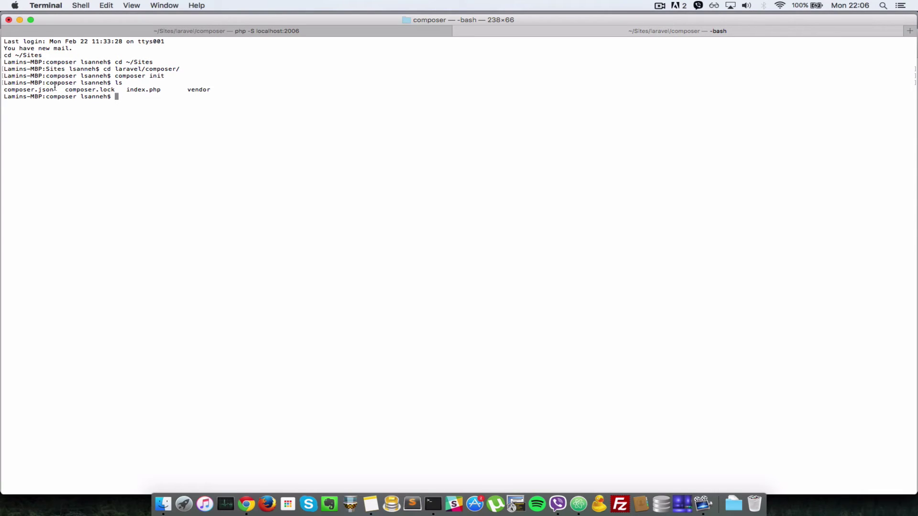
pyautogui.moveTo(55, 89); pyautogui.dragTo(5, 90)
pyautogui.click(240, 97)
# - Show composer.json in Atom with its name, authors block and illuminate/support ^5.2 requirement
pyautogui.click(578, 504)
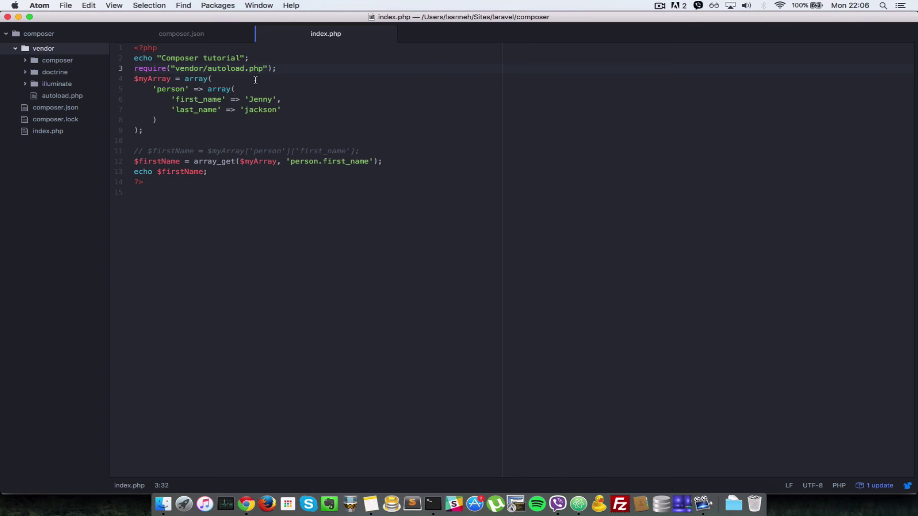
pyautogui.click(192, 35)
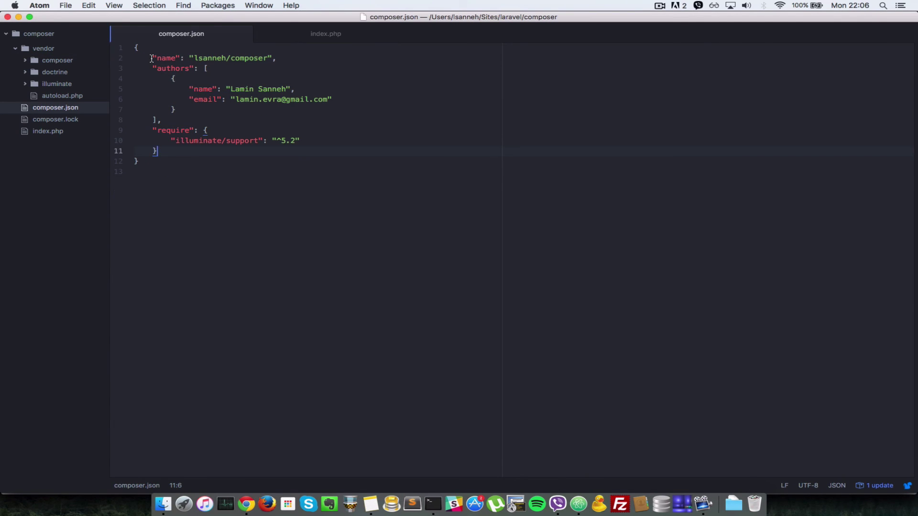
pyautogui.moveTo(152, 58); pyautogui.dragTo(158, 151)
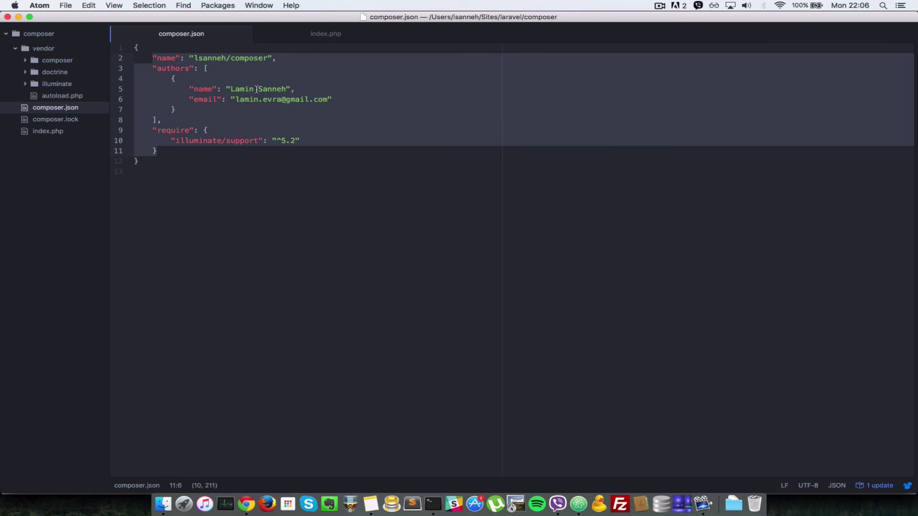
pyautogui.click(218, 114)
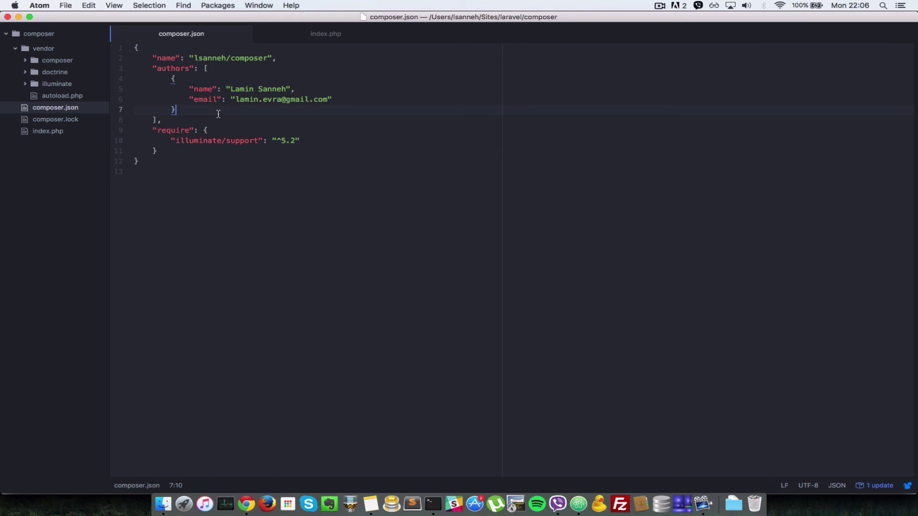